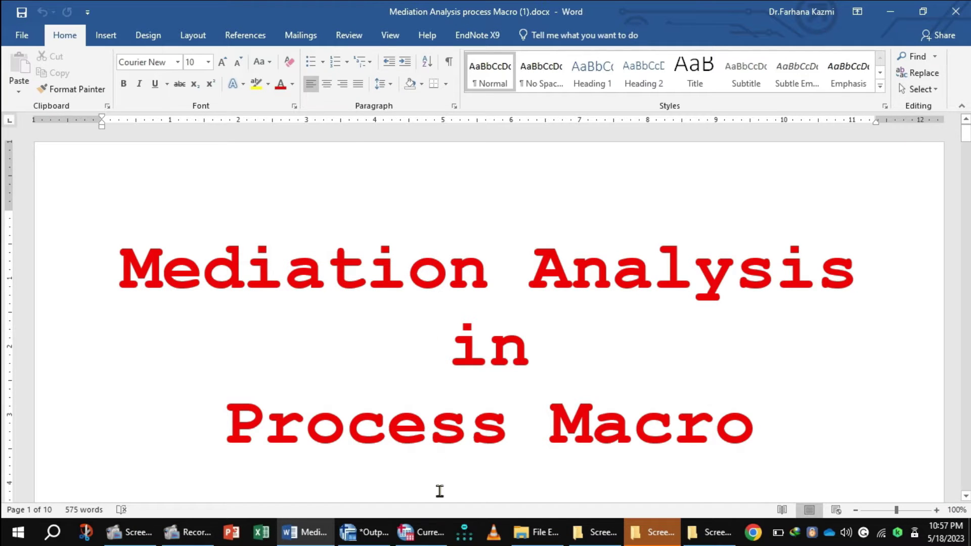
Switch to the exam scores dataset in SPSS and open the PROCESS v3.5 regression dialog.
{"action": "left_click", "coordinate": [430, 534]}
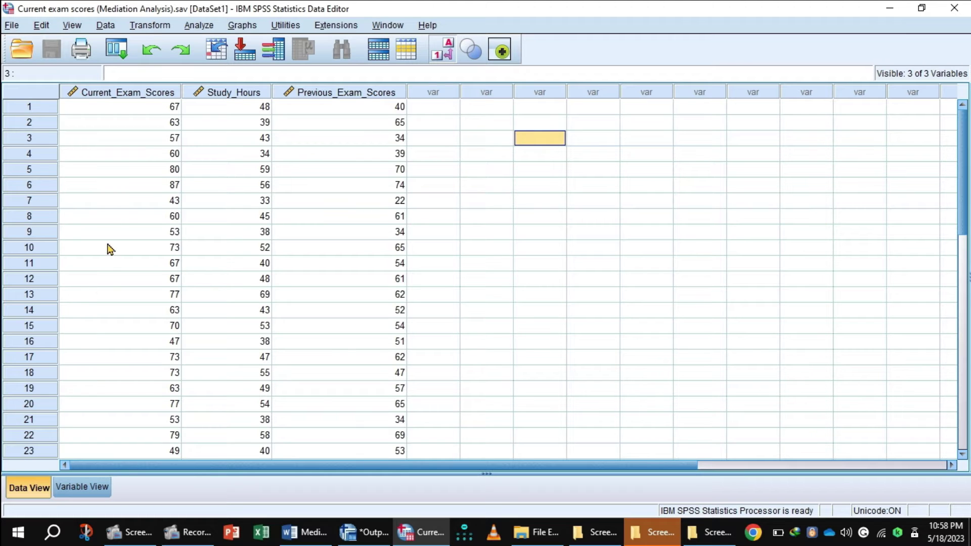
{"action": "left_click", "coordinate": [198, 26]}
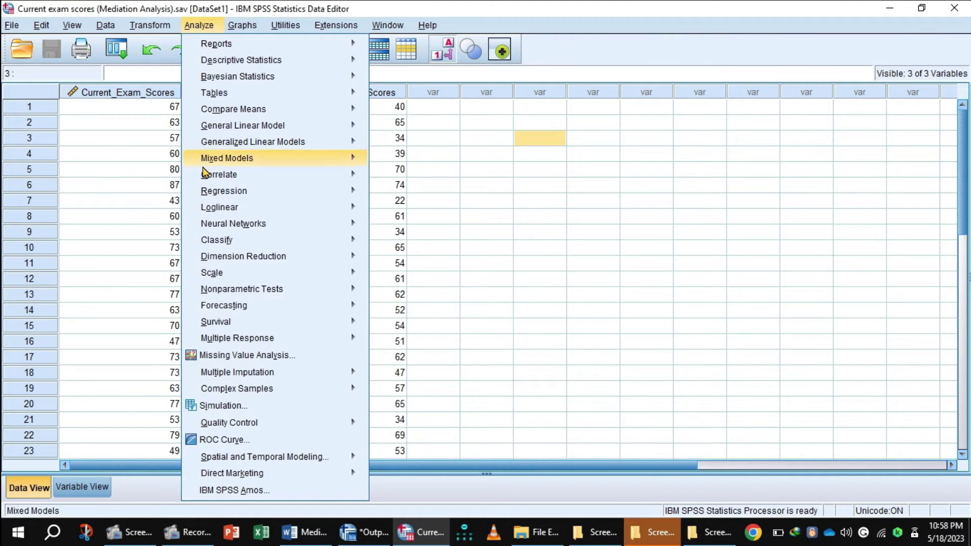
{"action": "mouse_move", "coordinate": [219, 192]}
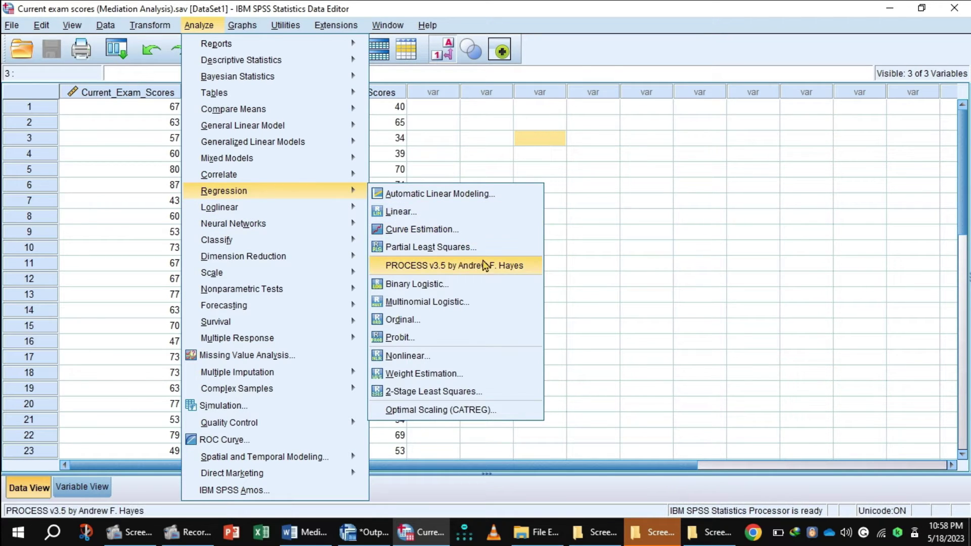
{"action": "left_click", "coordinate": [487, 267]}
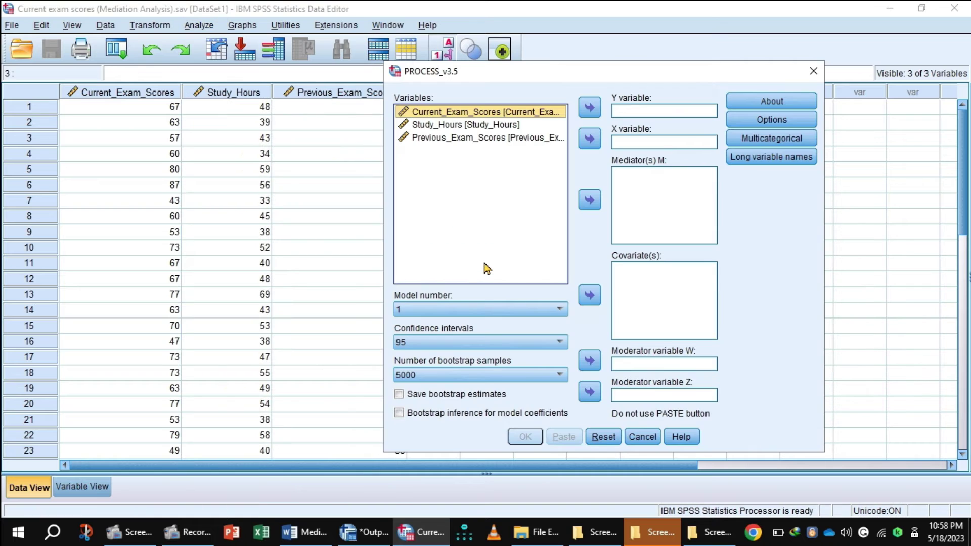
Assign Current_Exam_Scores as the Y variable, Study_Hours as mediator and Previous_Exam_Scores as the X variable, and choose model number 4.
{"action": "left_click", "coordinate": [589, 108]}
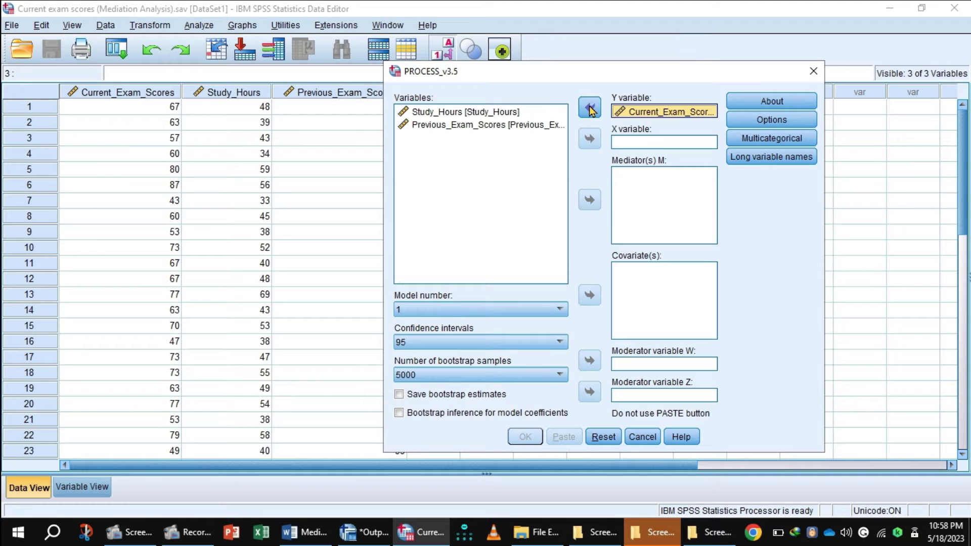
{"action": "left_click", "coordinate": [477, 112]}
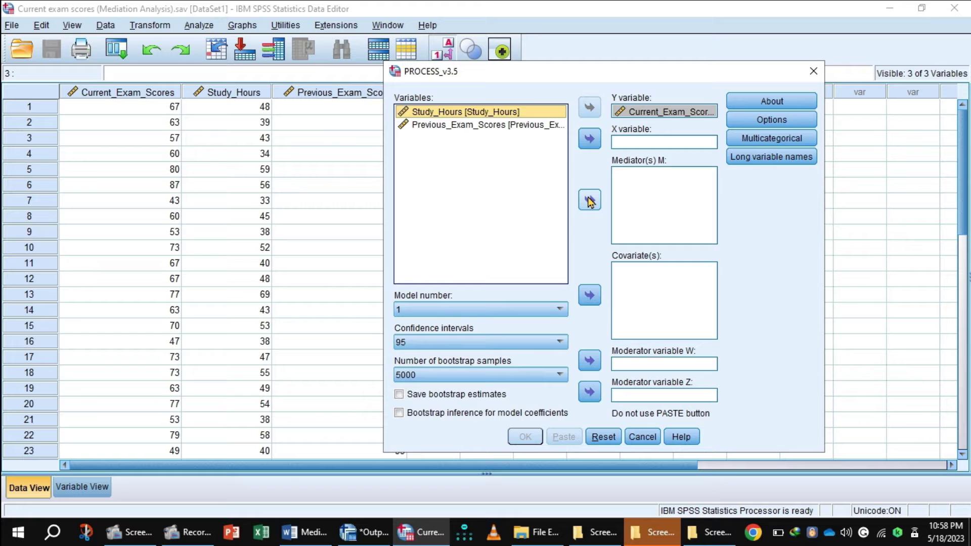
{"action": "left_click", "coordinate": [590, 201]}
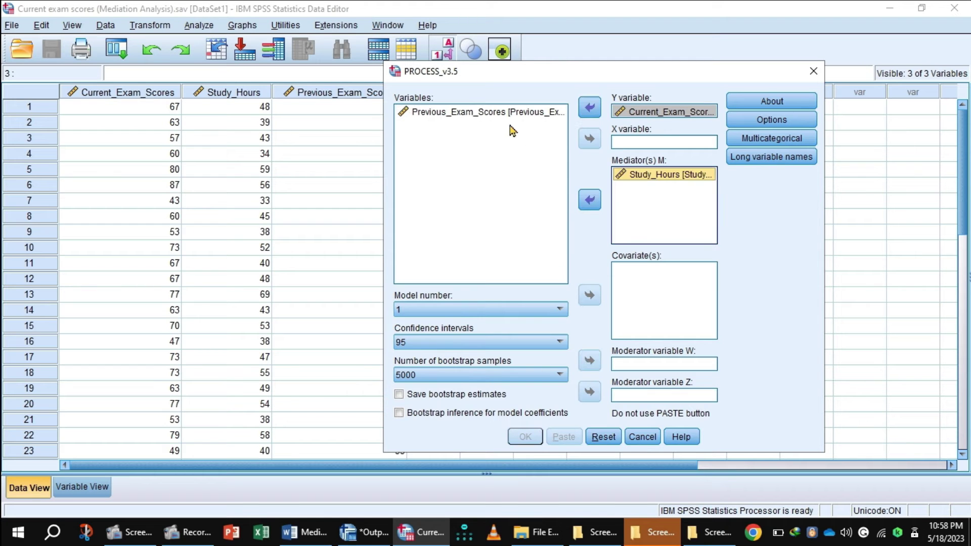
{"action": "left_click", "coordinate": [490, 114]}
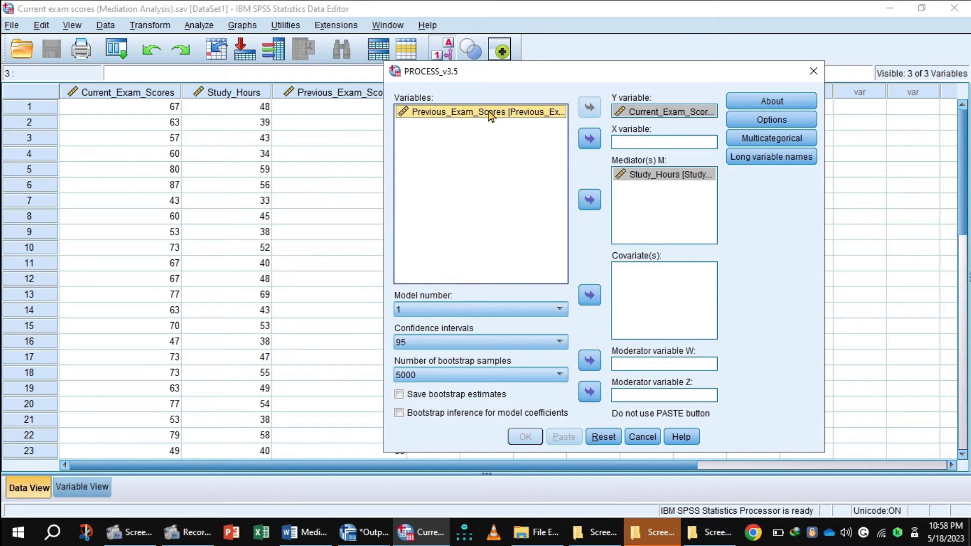
{"action": "left_click", "coordinate": [590, 140]}
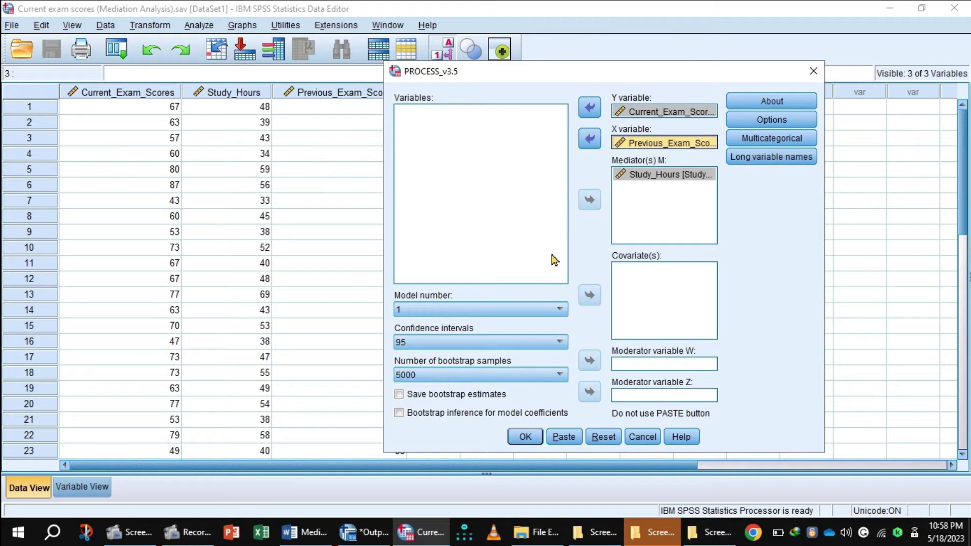
{"action": "left_click", "coordinate": [559, 310]}
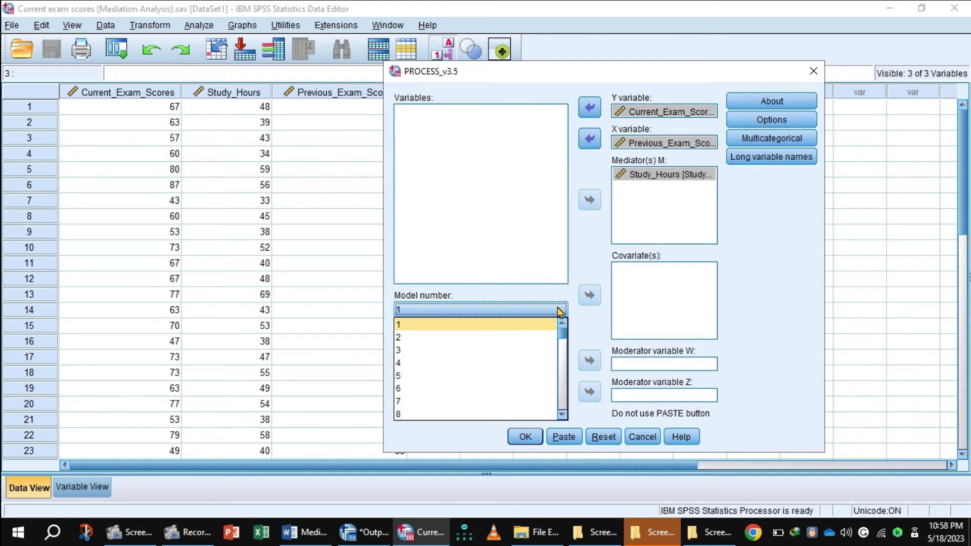
{"action": "left_click", "coordinate": [413, 363]}
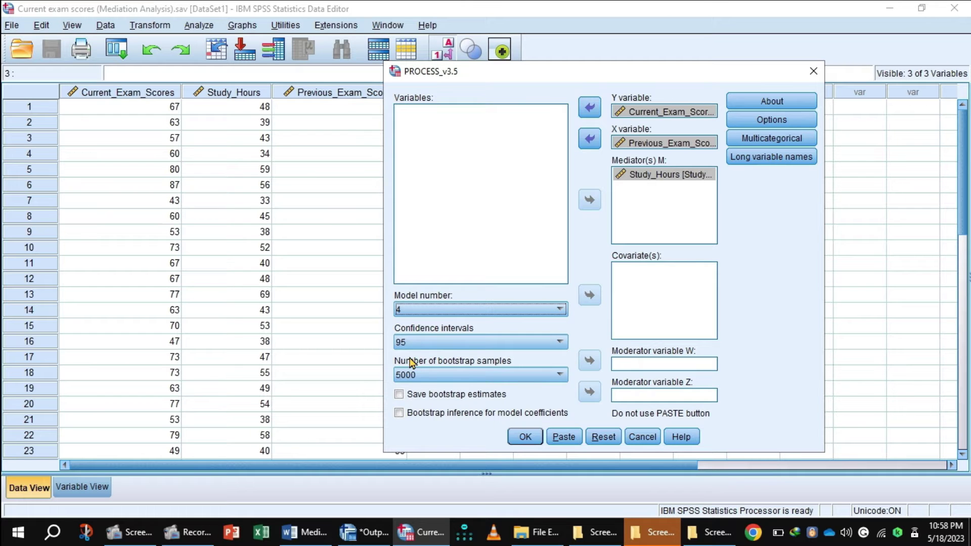
Enable the total effect model and the X by M interaction test, set output to 3 decimal places, and run the analysis.
{"action": "left_click", "coordinate": [757, 121]}
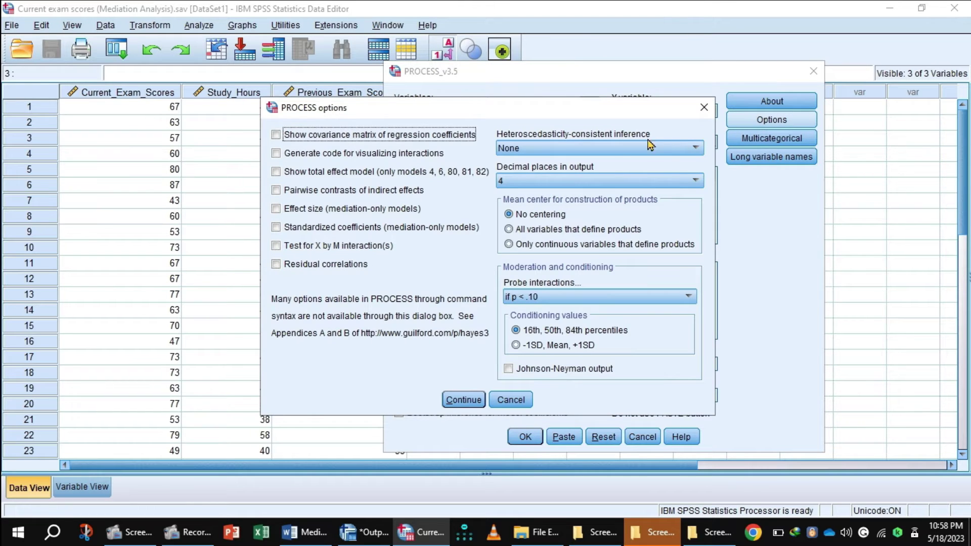
{"action": "left_click", "coordinate": [276, 173]}
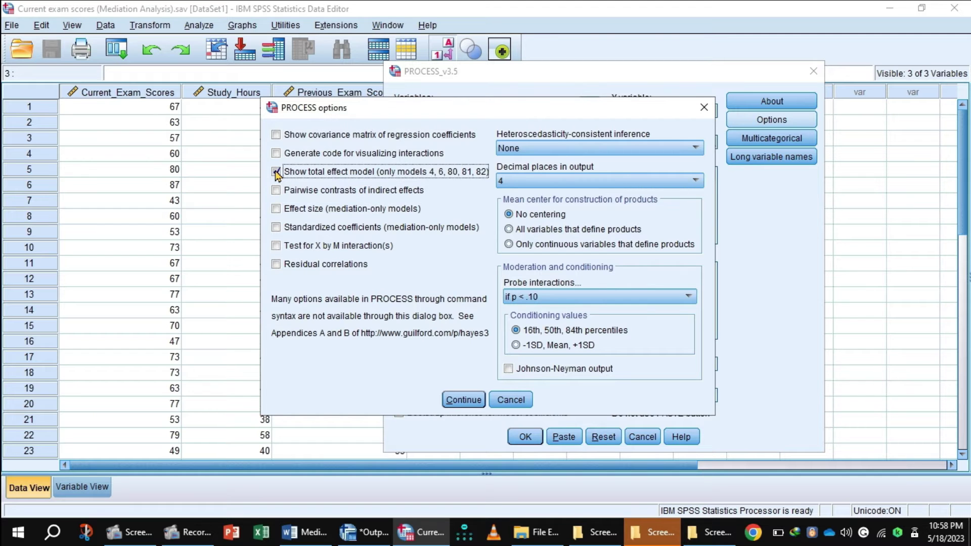
{"action": "left_click", "coordinate": [276, 246]}
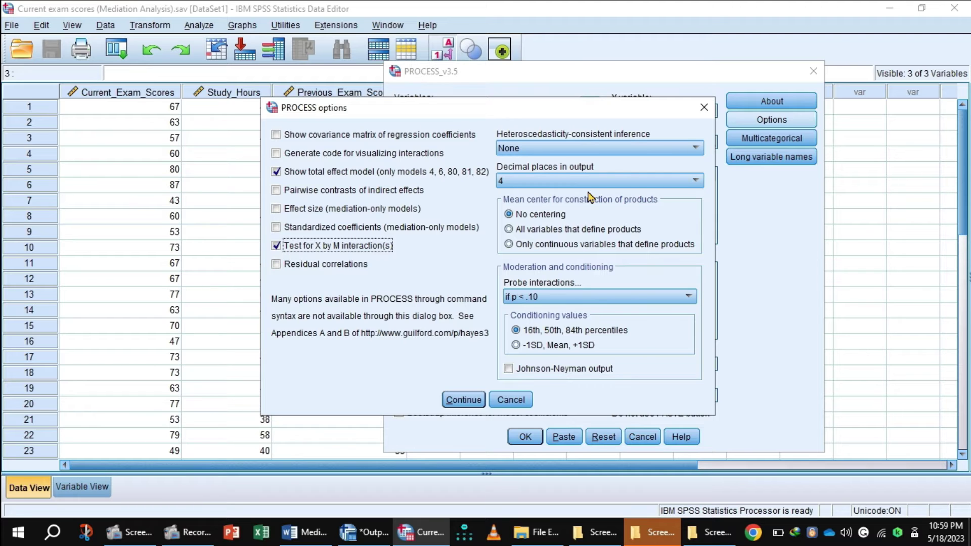
{"action": "left_click", "coordinate": [696, 181]}
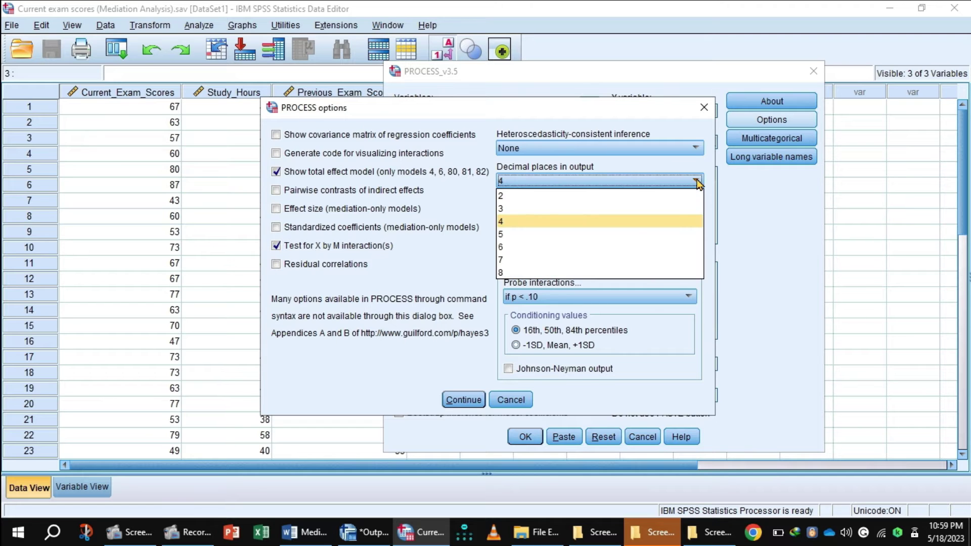
{"action": "left_click", "coordinate": [522, 209]}
{"action": "left_click", "coordinate": [460, 399]}
{"action": "left_click", "coordinate": [524, 437]}
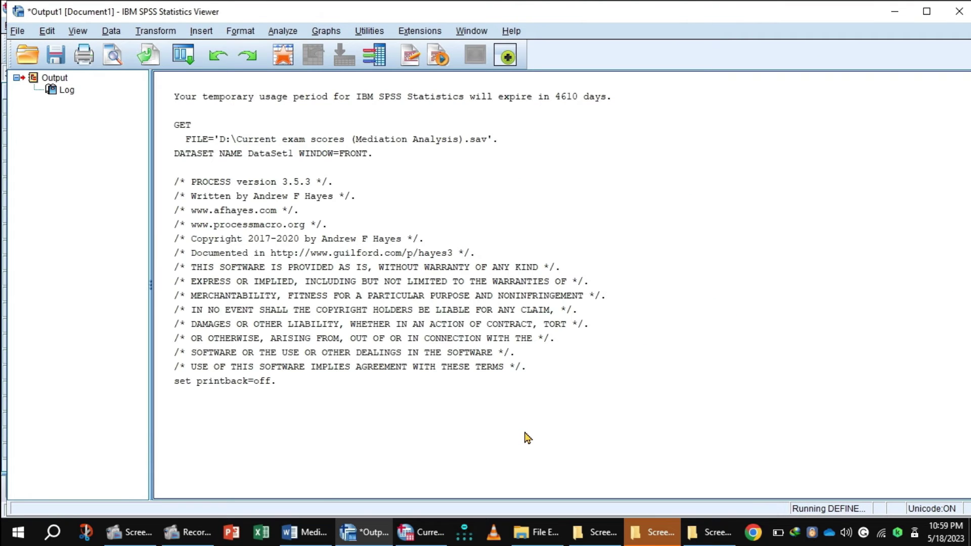
Switch to the mediation analysis document in Word and examine the PROCESS output, from the model variables through the total, direct and indirect effects.
{"action": "left_click", "coordinate": [305, 535]}
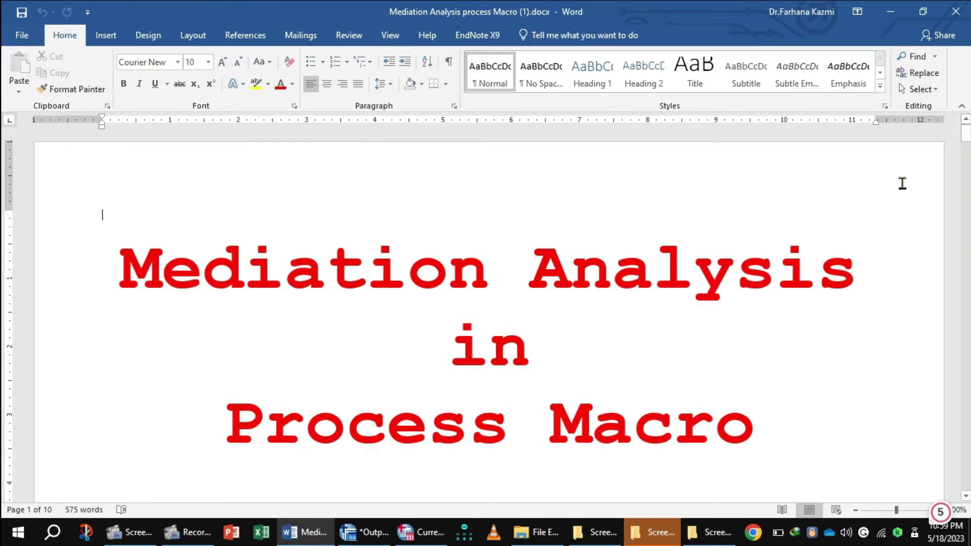
{"action": "left_click_drag", "start_coordinate": [965, 141], "coordinate": [966, 366]}
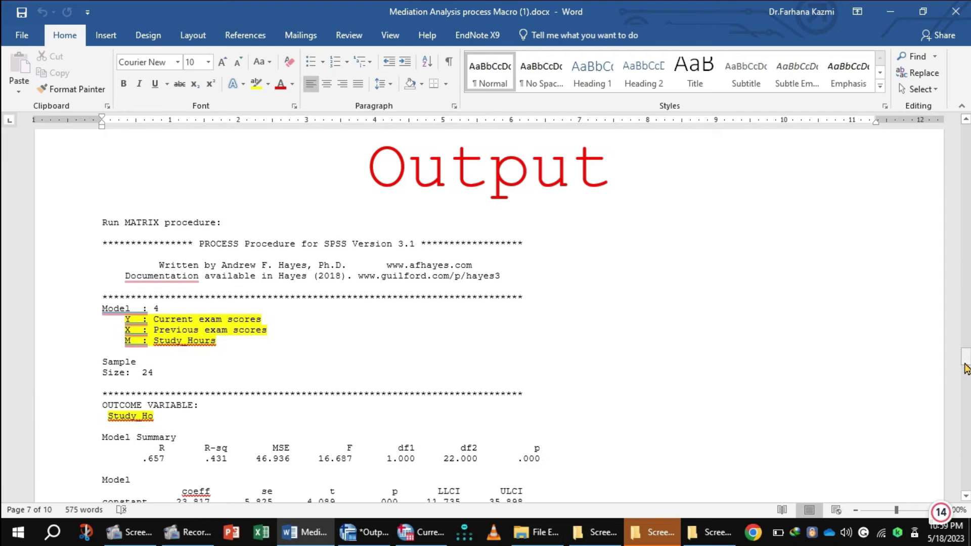
{"action": "mouse_move", "coordinate": [136, 322]}
{"action": "left_click_drag", "start_coordinate": [966, 362], "coordinate": [966, 368]}
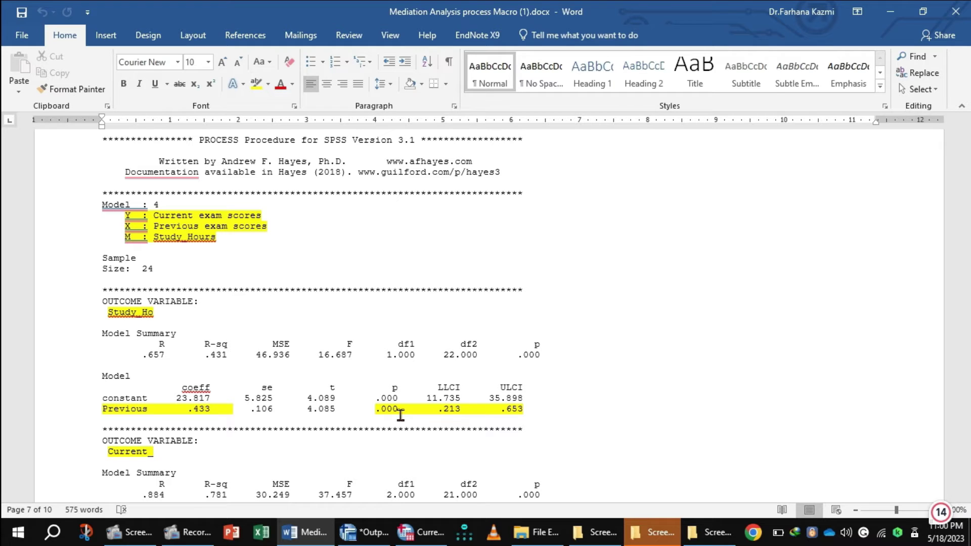
{"action": "left_click_drag", "start_coordinate": [966, 368], "coordinate": [966, 375]}
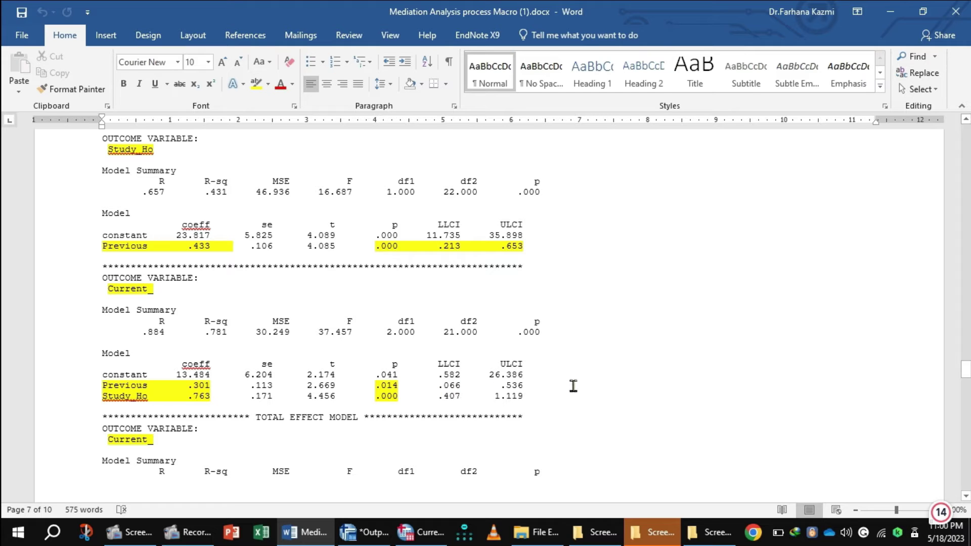
{"action": "left_click_drag", "start_coordinate": [965, 379], "coordinate": [966, 384]}
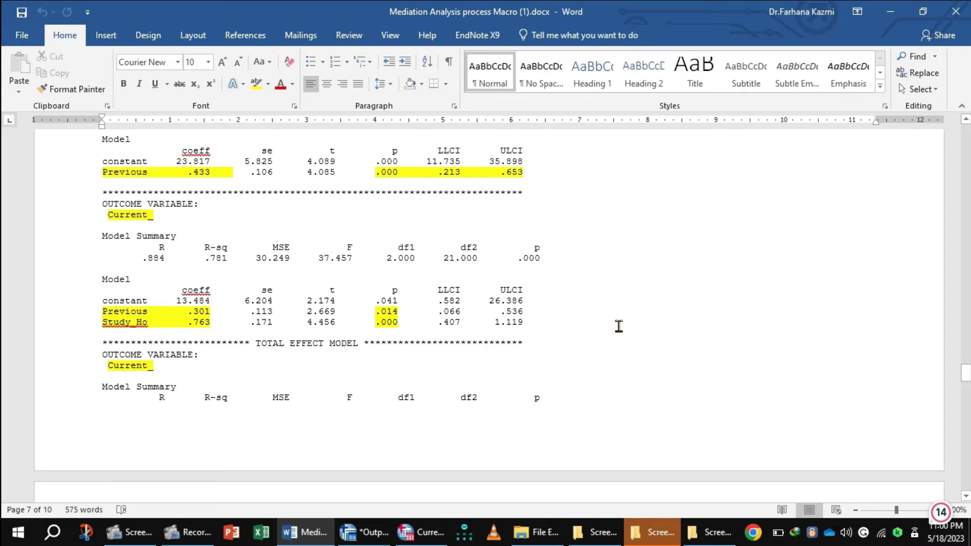
{"action": "left_click_drag", "start_coordinate": [966, 373], "coordinate": [967, 383]}
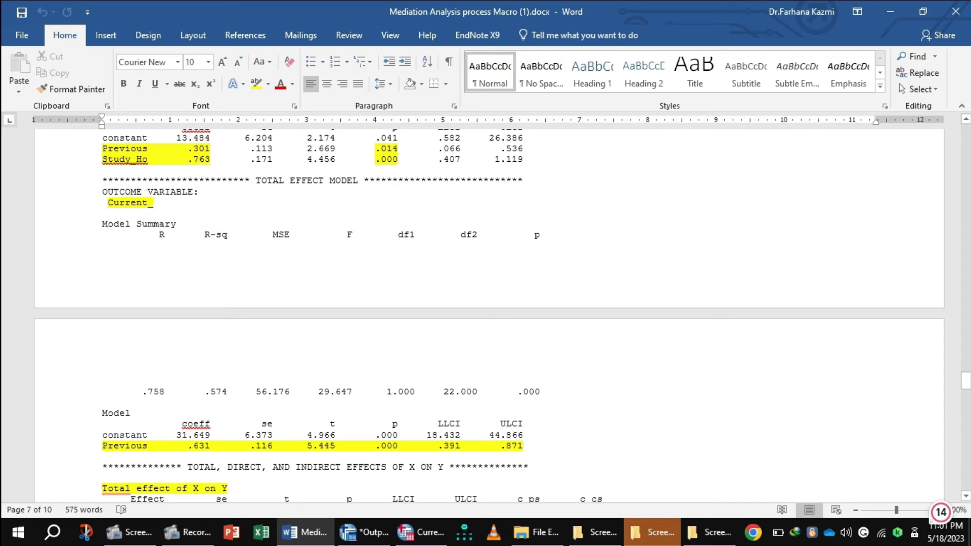
{"action": "left_click_drag", "start_coordinate": [966, 385], "coordinate": [965, 387]}
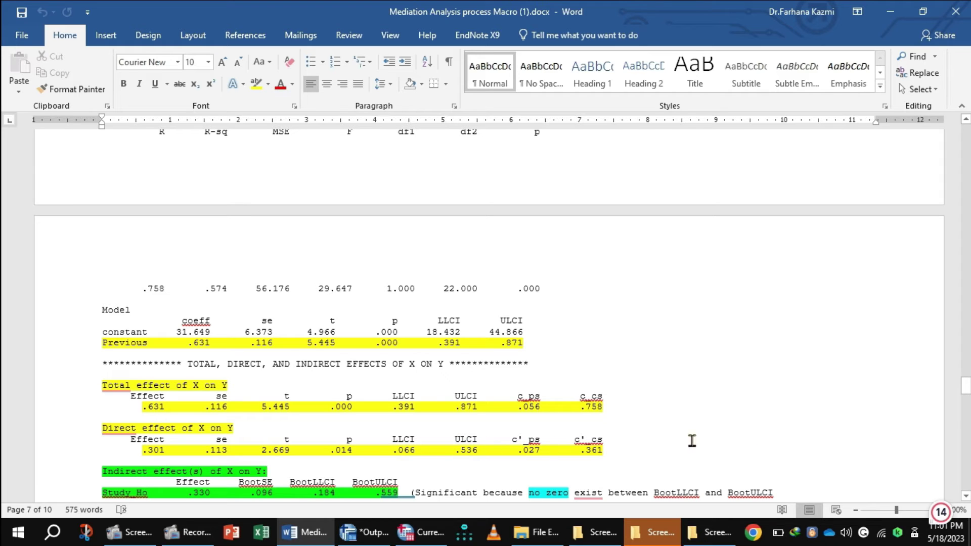
{"action": "left_click_drag", "start_coordinate": [966, 395], "coordinate": [966, 401]}
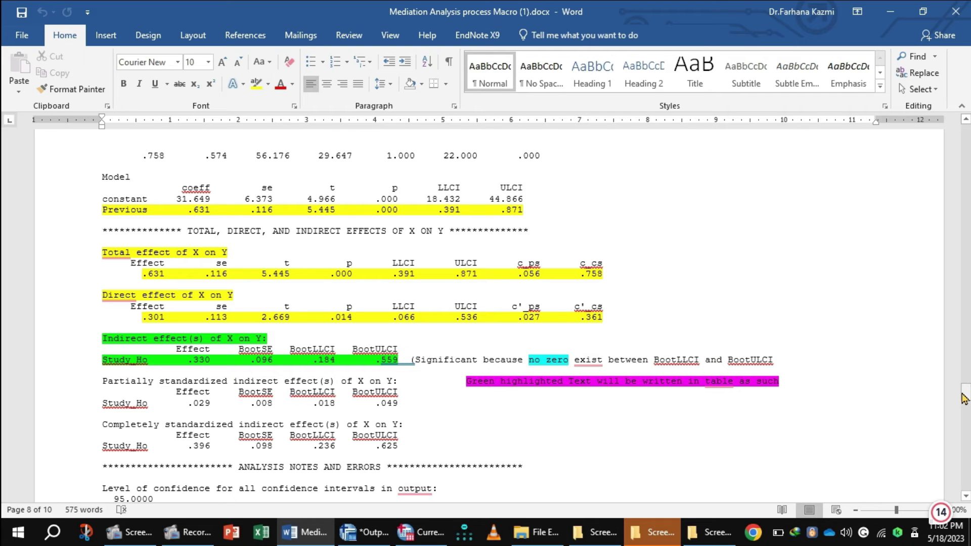
Review the mediation path diagram and the mediating role table, comparing the table with the indirect effect section of the output.
{"action": "left_click_drag", "start_coordinate": [965, 397], "coordinate": [966, 436]}
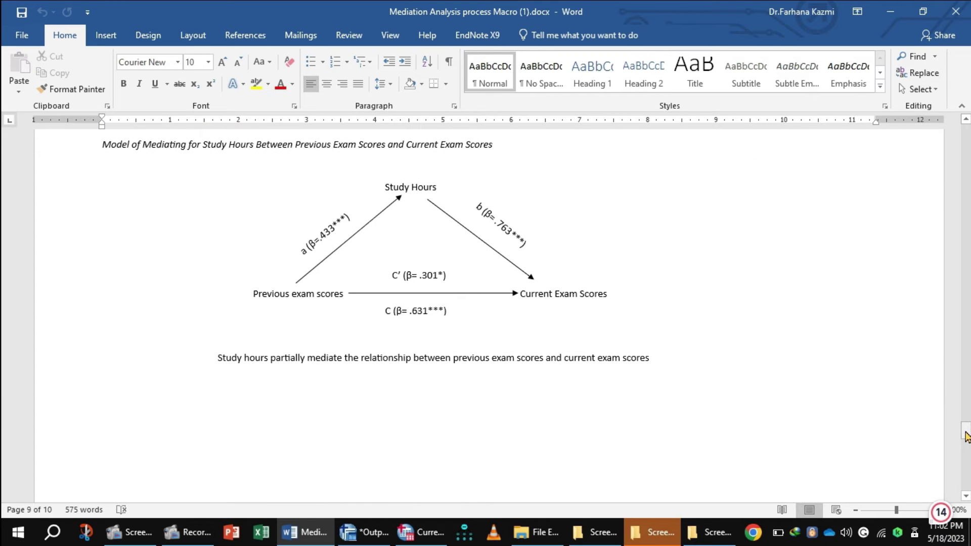
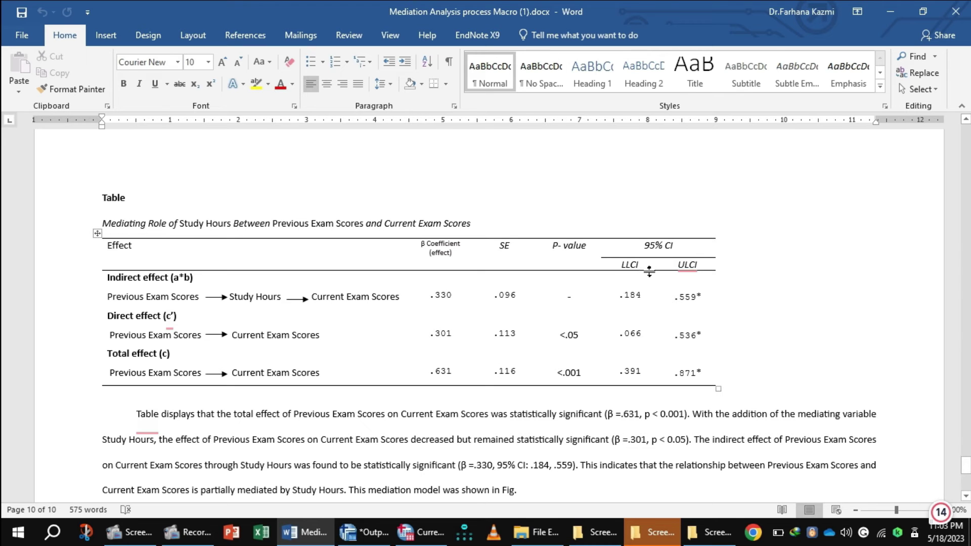
{"action": "left_click_drag", "start_coordinate": [965, 464], "coordinate": [963, 399]}
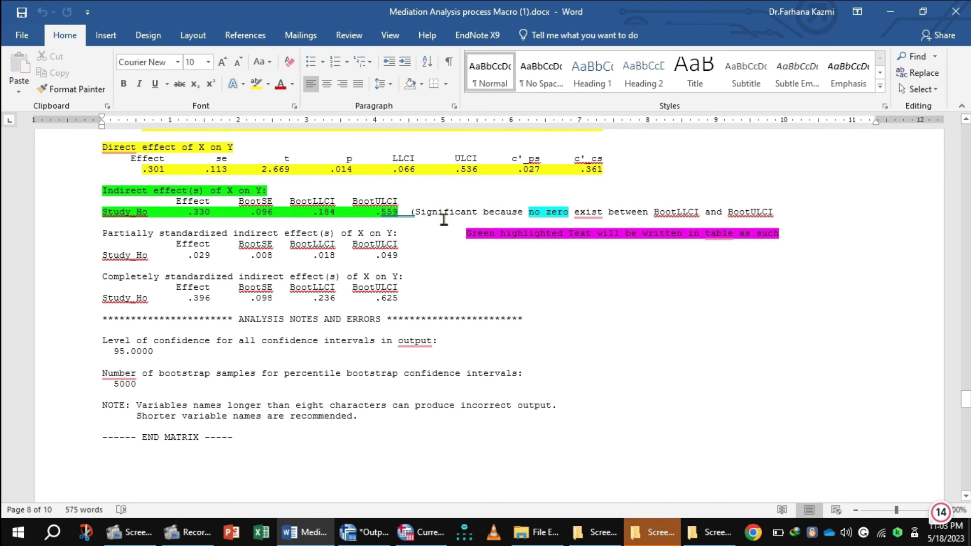
{"action": "left_click_drag", "start_coordinate": [966, 400], "coordinate": [967, 463]}
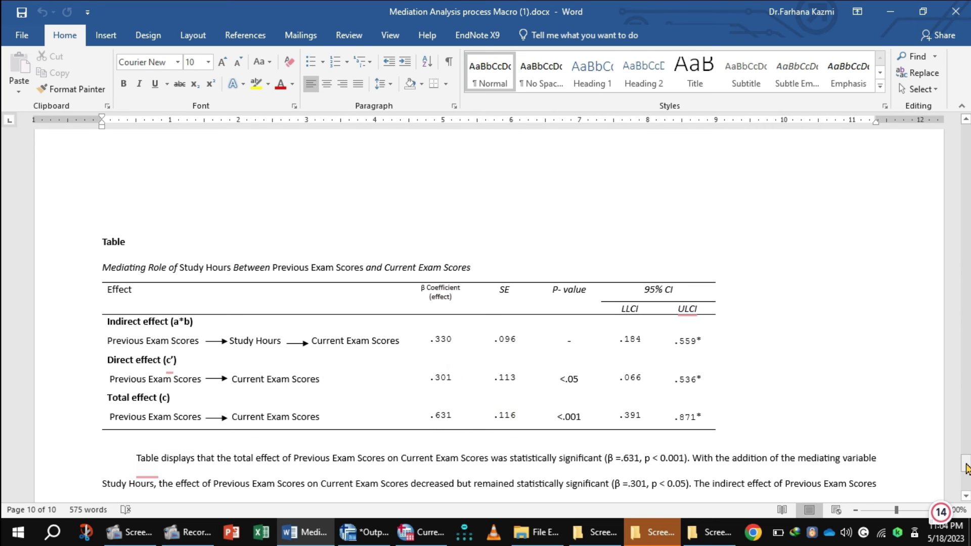
{"action": "left_click_drag", "start_coordinate": [965, 466], "coordinate": [966, 471]}
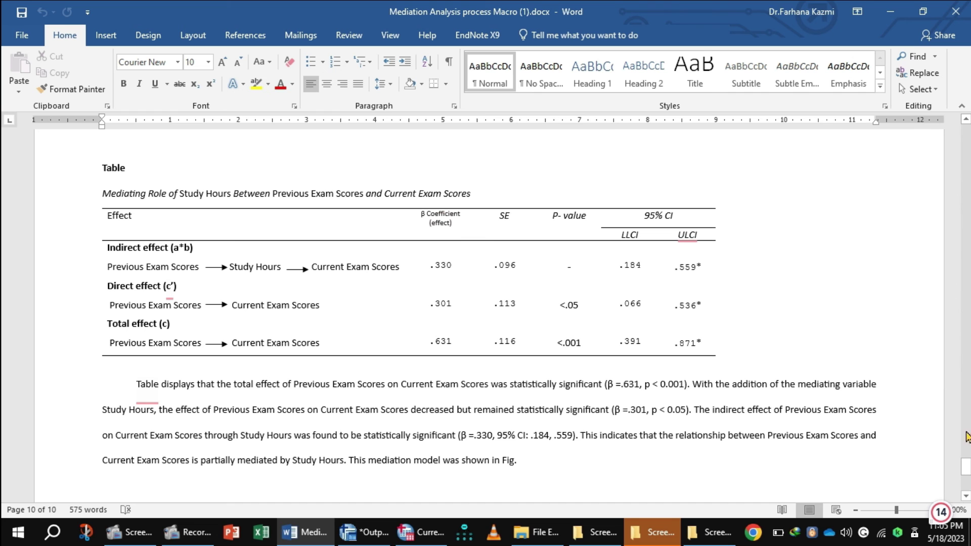
{"action": "left_click_drag", "start_coordinate": [965, 467], "coordinate": [964, 432]}
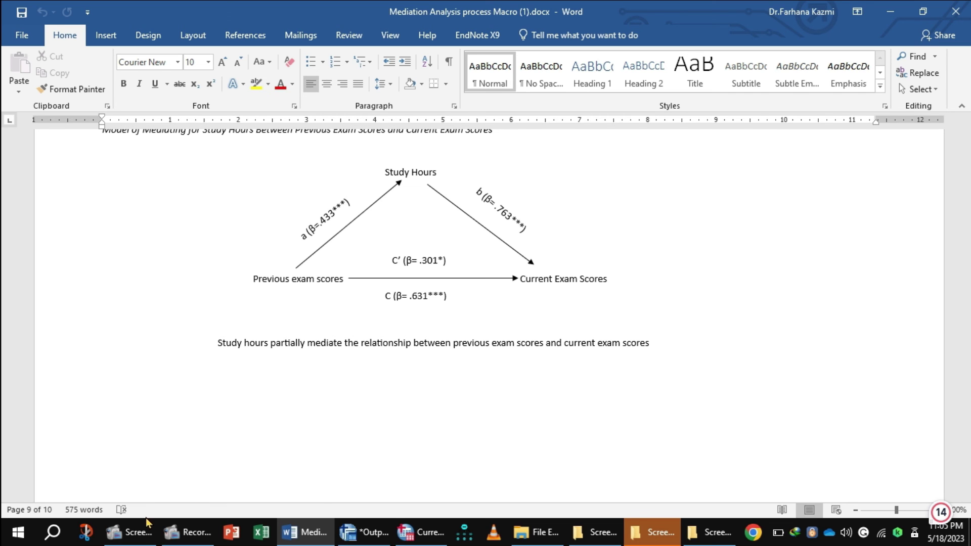
{"action": "left_click", "coordinate": [132, 531]}
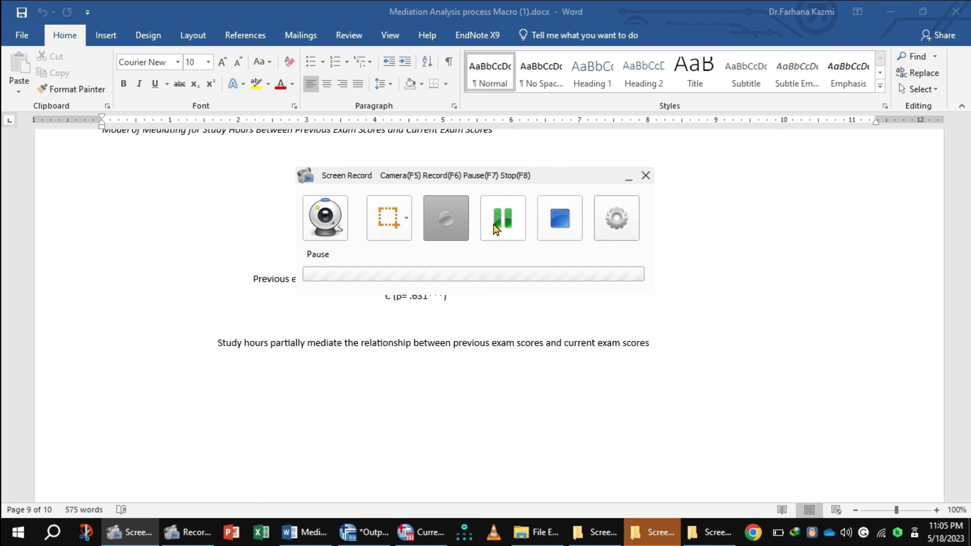